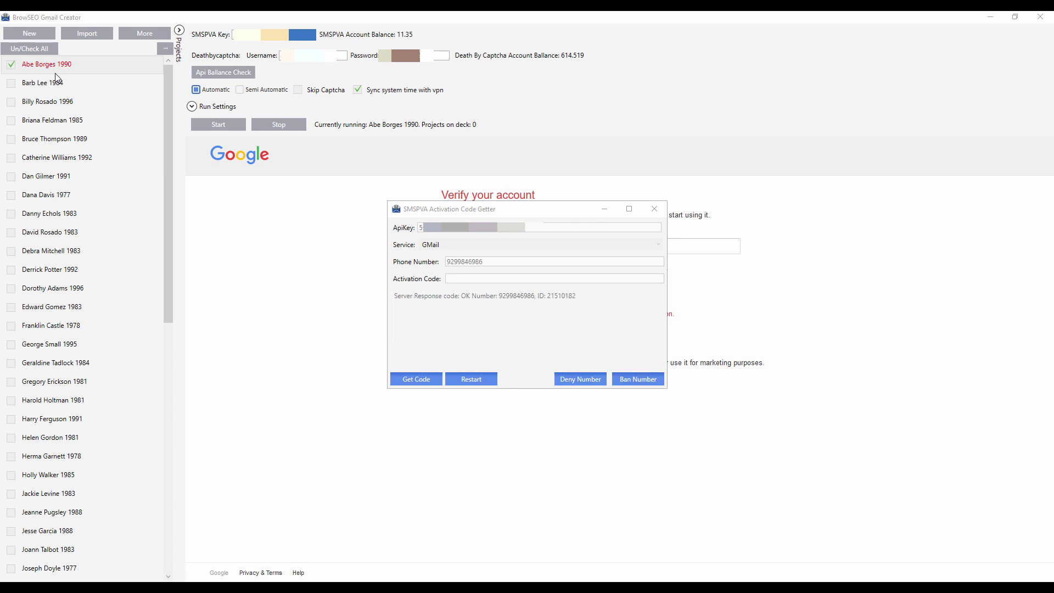
# Step: Let SMSPVA retry phone verification until it succeeds and the new account's Gmail inbox starts loading
pyautogui.scroll(-8, 82, 164)
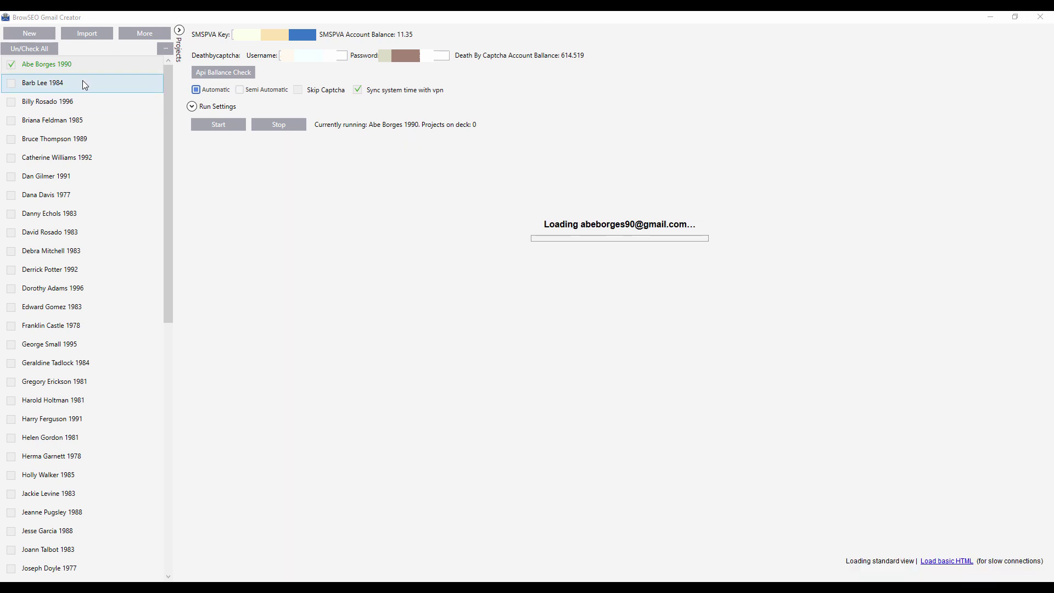
# Step: Open and dismiss the finished account's options, then scroll Brow-SEO's Projects list
pyautogui.rightClick(83, 66)
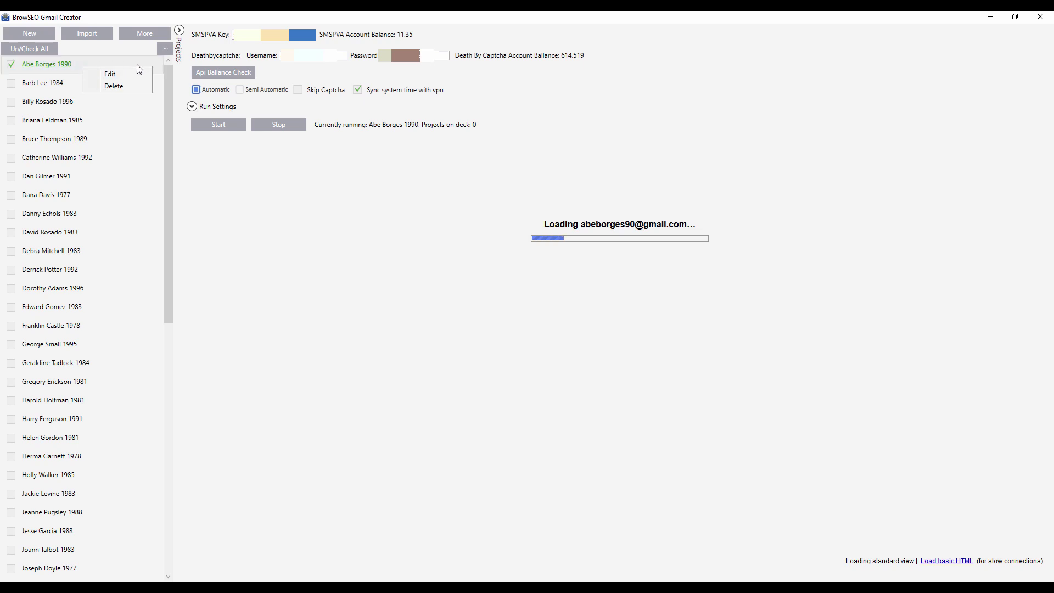
pyautogui.click(238, 216)
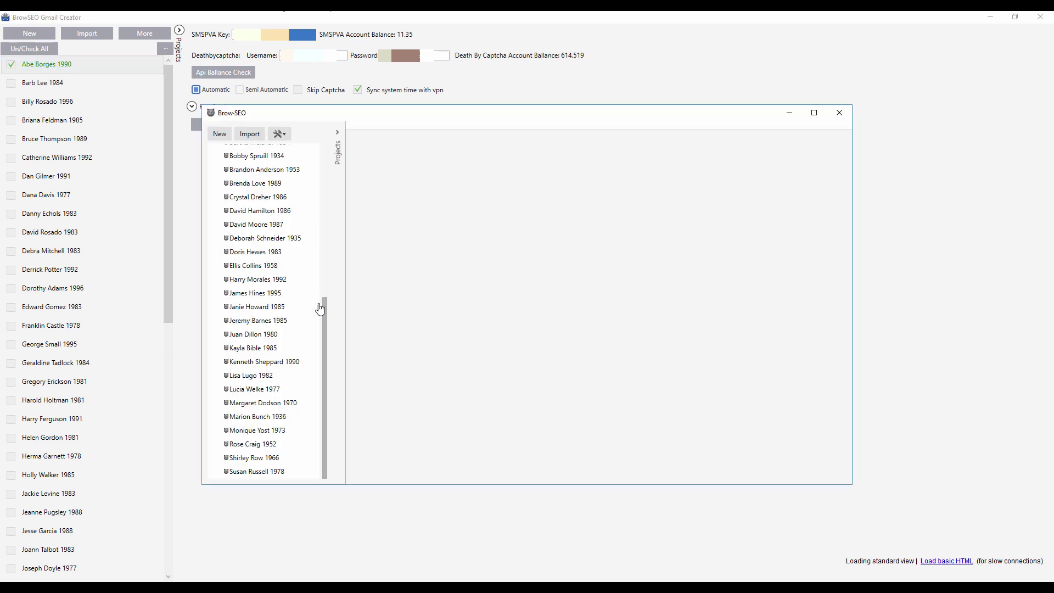
pyautogui.scroll(3, 295, 379)
pyautogui.scroll(2, 295, 380)
pyautogui.scroll(-8, 295, 378)
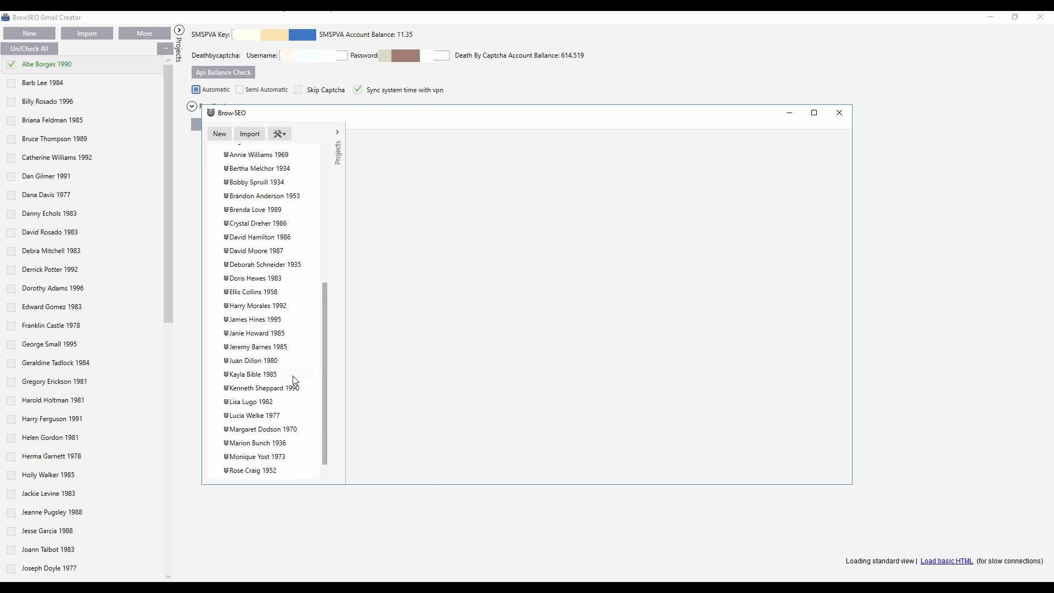
pyautogui.scroll(5, 295, 378)
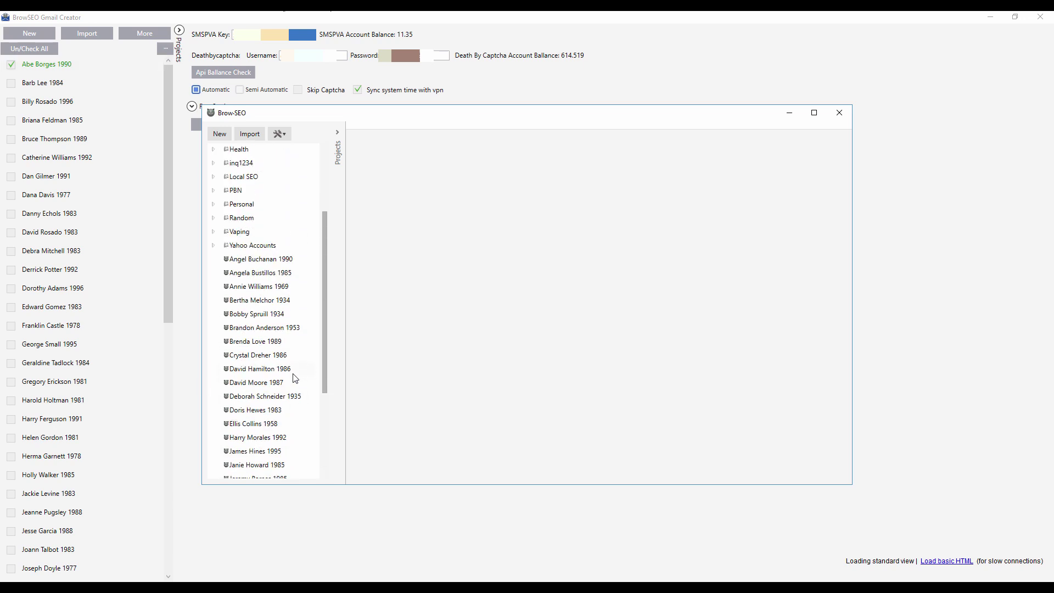
pyautogui.scroll(-1, 285, 273)
pyautogui.scroll(-3, 285, 272)
pyautogui.scroll(7, 282, 271)
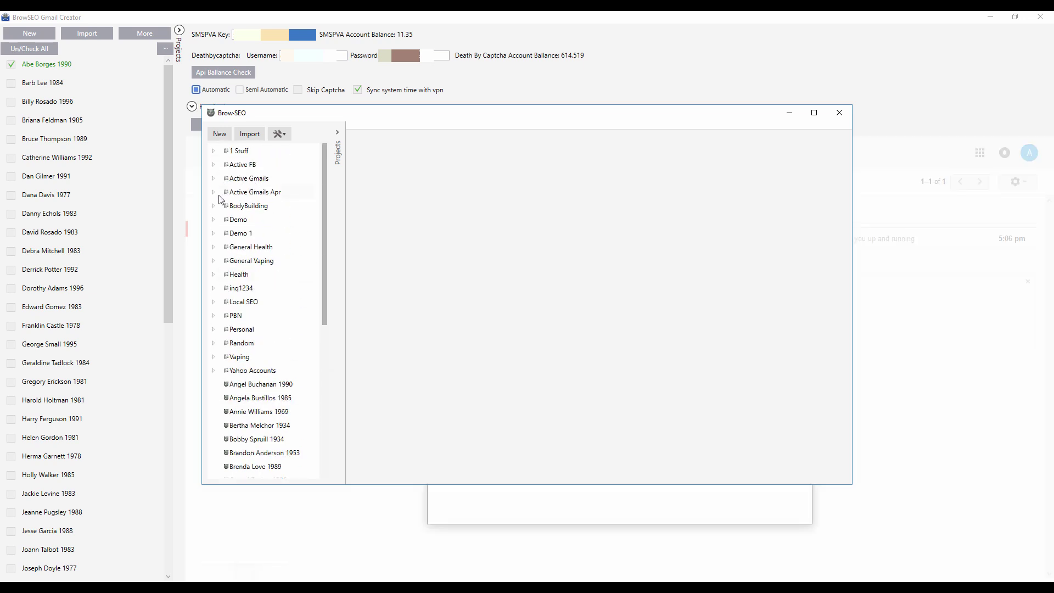
# Step: Expand the Active Gmails Apr folder and scroll through its accounts for the new Gmail
pyautogui.click(215, 194)
pyautogui.scroll(-5, 277, 266)
pyautogui.scroll(-10, 277, 266)
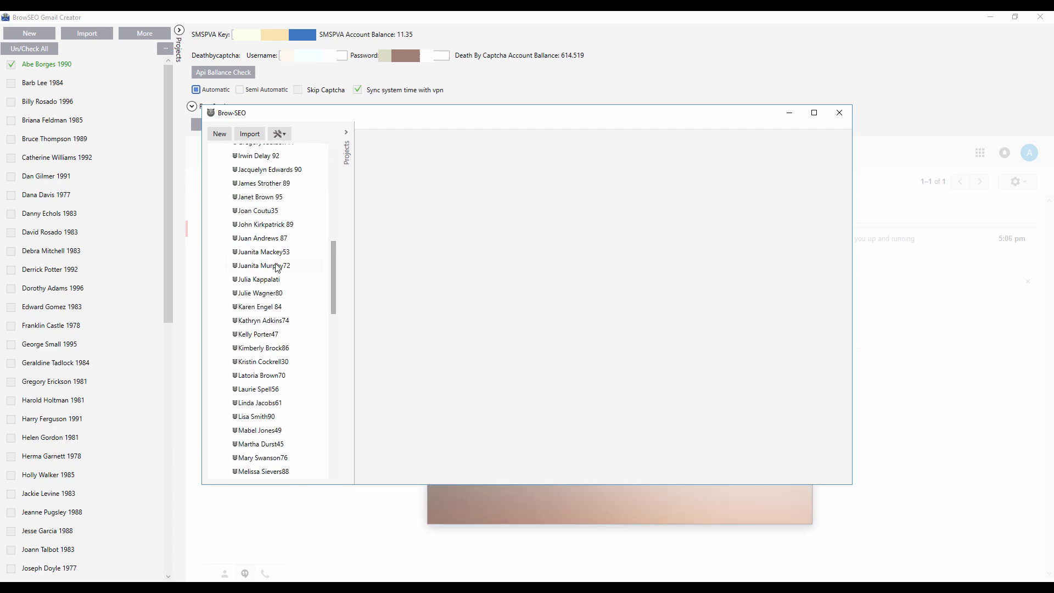
pyautogui.scroll(10, 277, 267)
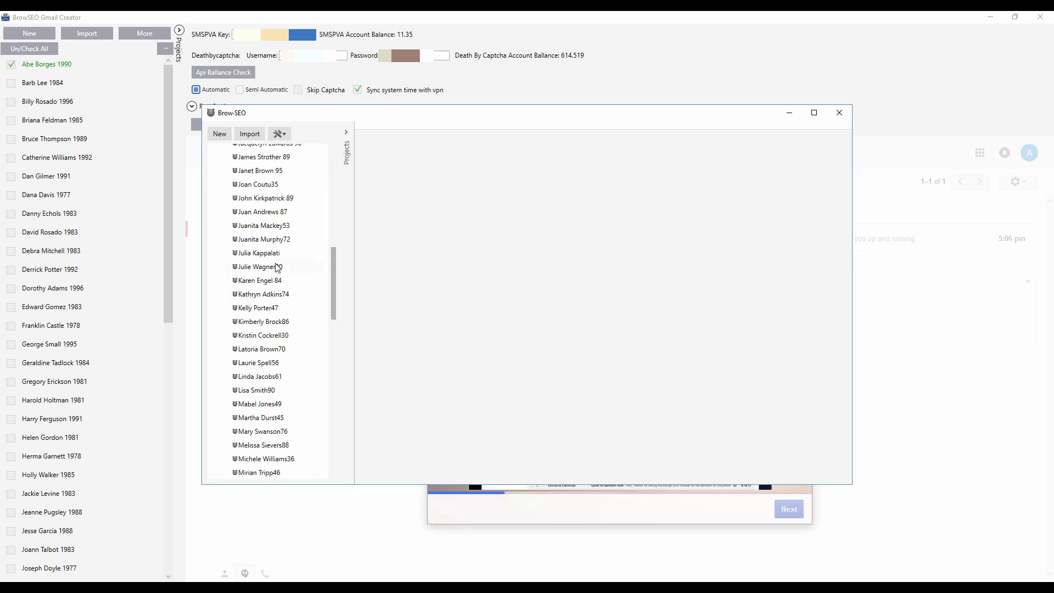
pyautogui.scroll(5, 268, 247)
pyautogui.scroll(-10, 250, 213)
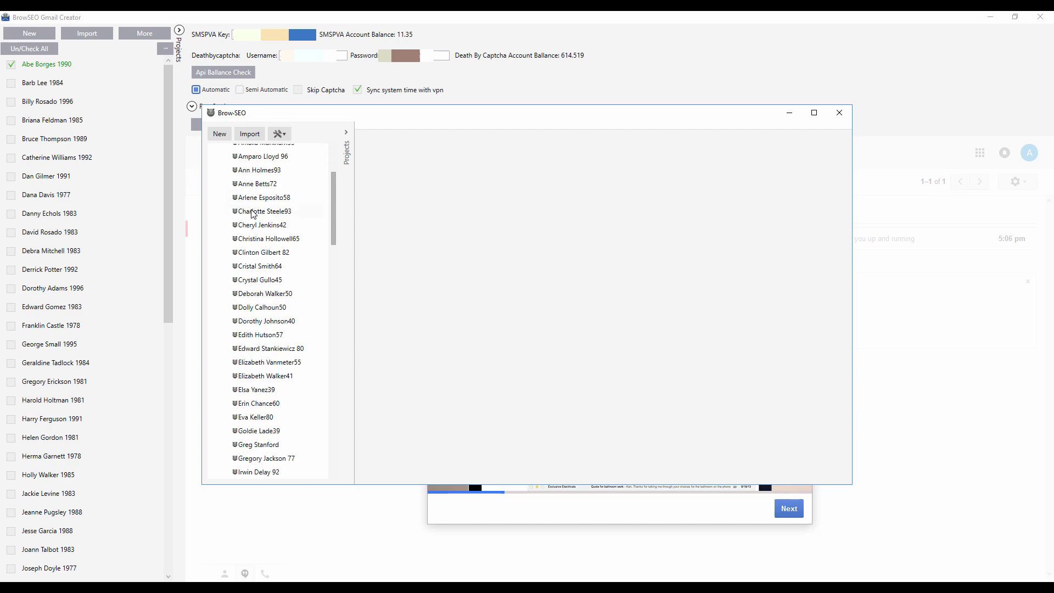
pyautogui.scroll(-10, 252, 213)
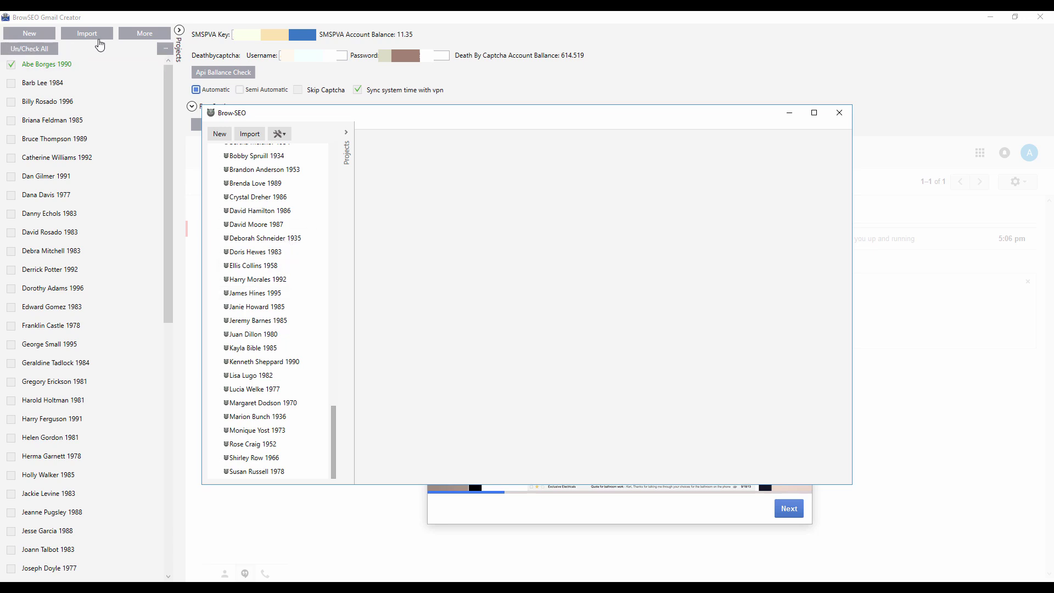
# Step: Sync the checked account to Brow-SEO via Sync To Browseo, confirming Yes and OK
pyautogui.click(165, 48)
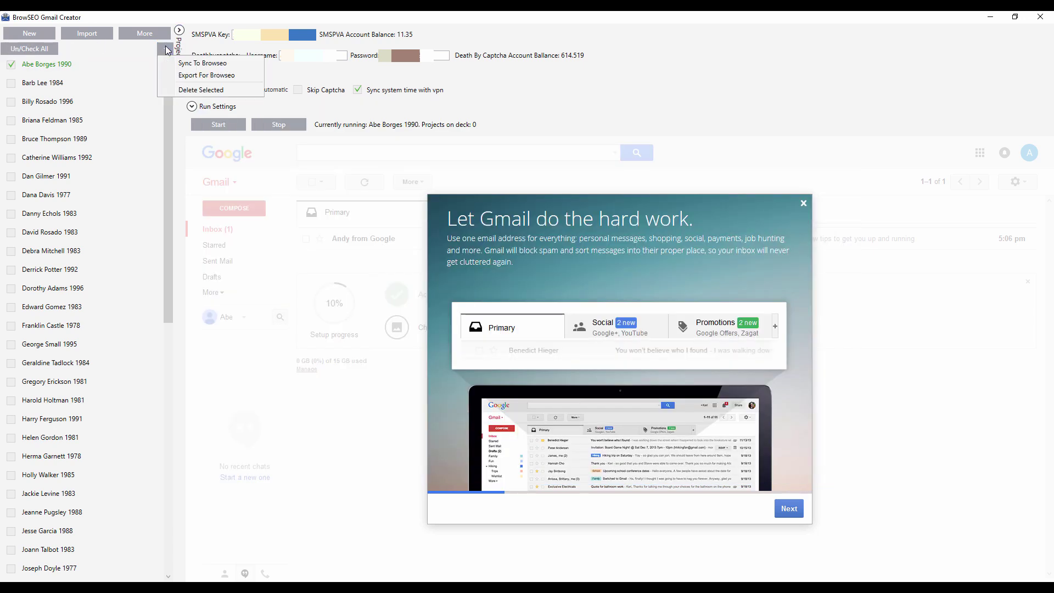
pyautogui.click(188, 64)
pyautogui.click(572, 343)
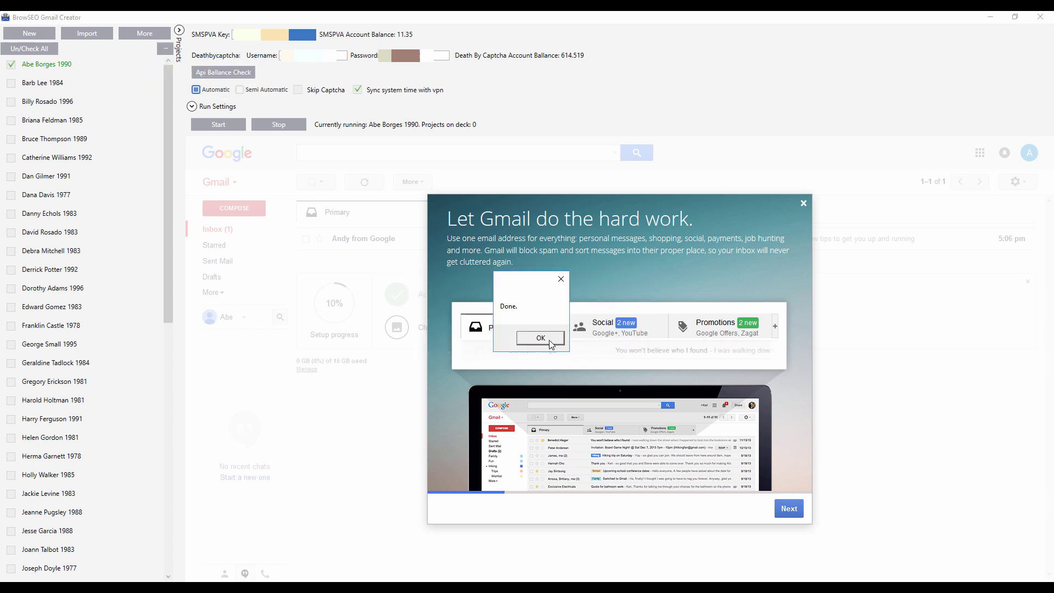
pyautogui.click(550, 340)
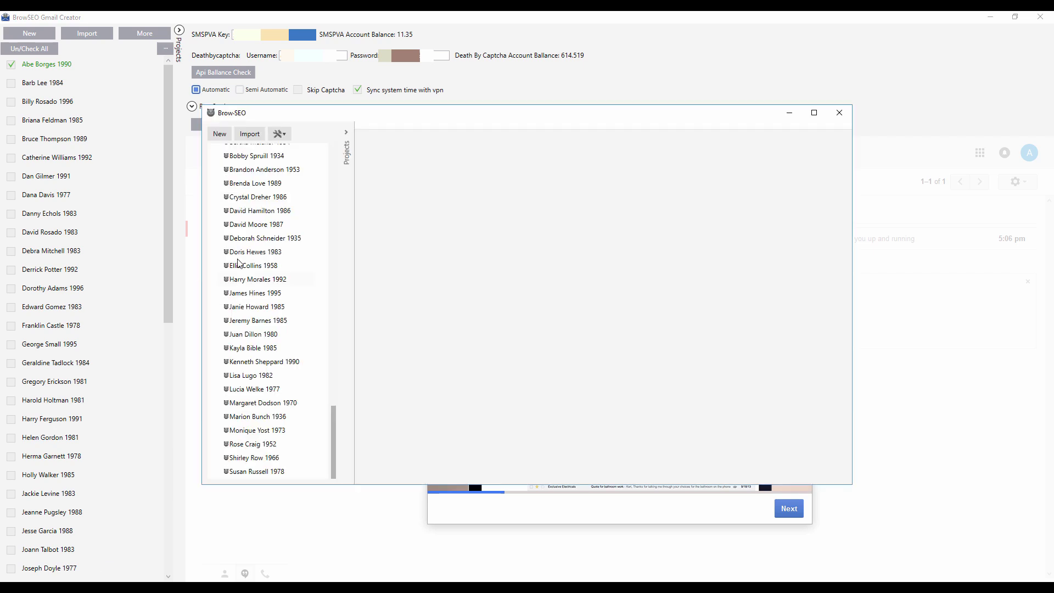
pyautogui.scroll(3, 251, 292)
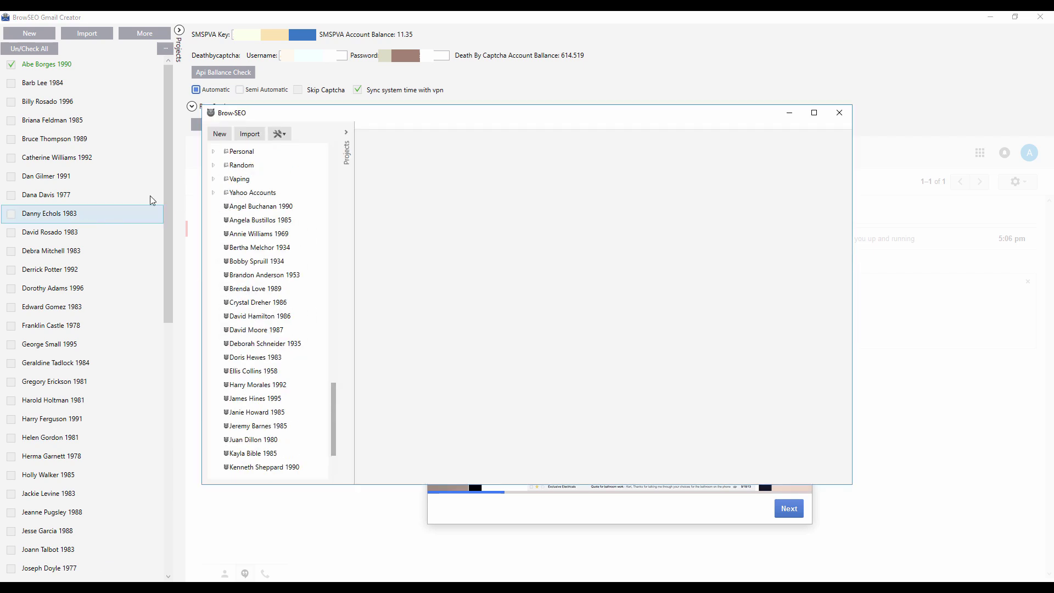
# Step: Refresh Brow-SEO's projects list from the wrench menu, then minimize the Brow-SEO window
pyautogui.click(278, 134)
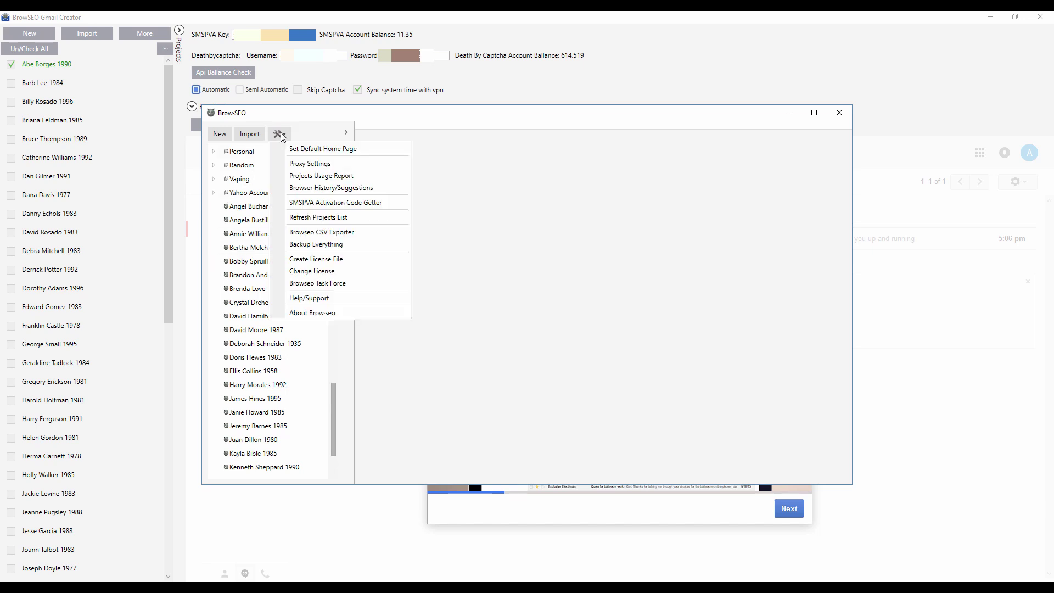
pyautogui.click(305, 217)
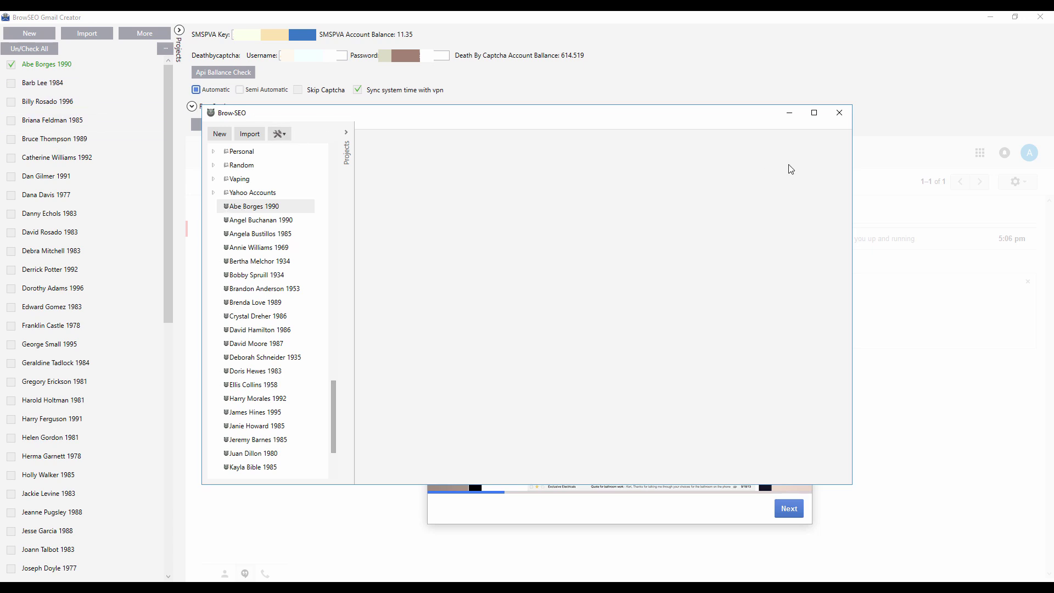
pyautogui.click(789, 112)
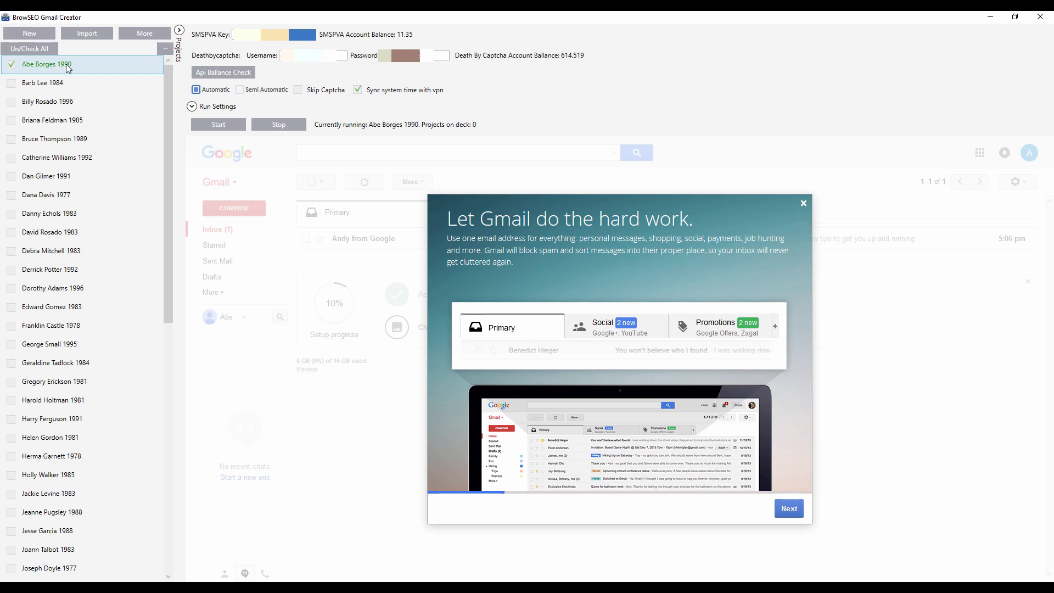
# Step: Delete the checked synced account with Delete Selected, answering Yes to Are you sure?
pyautogui.click(165, 49)
pyautogui.click(180, 91)
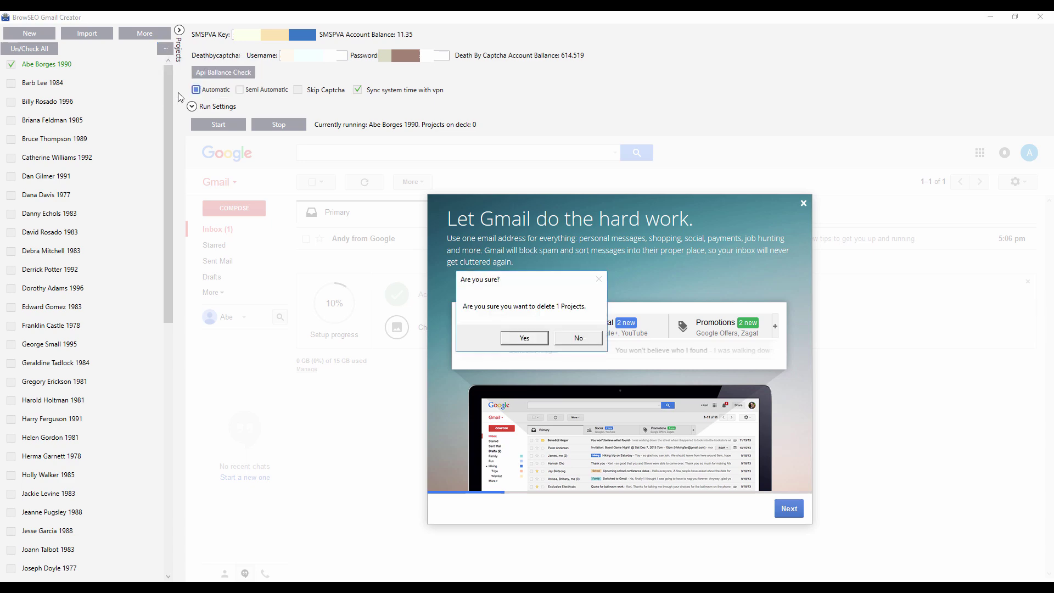
pyautogui.click(516, 338)
pyautogui.scroll(-8, 63, 175)
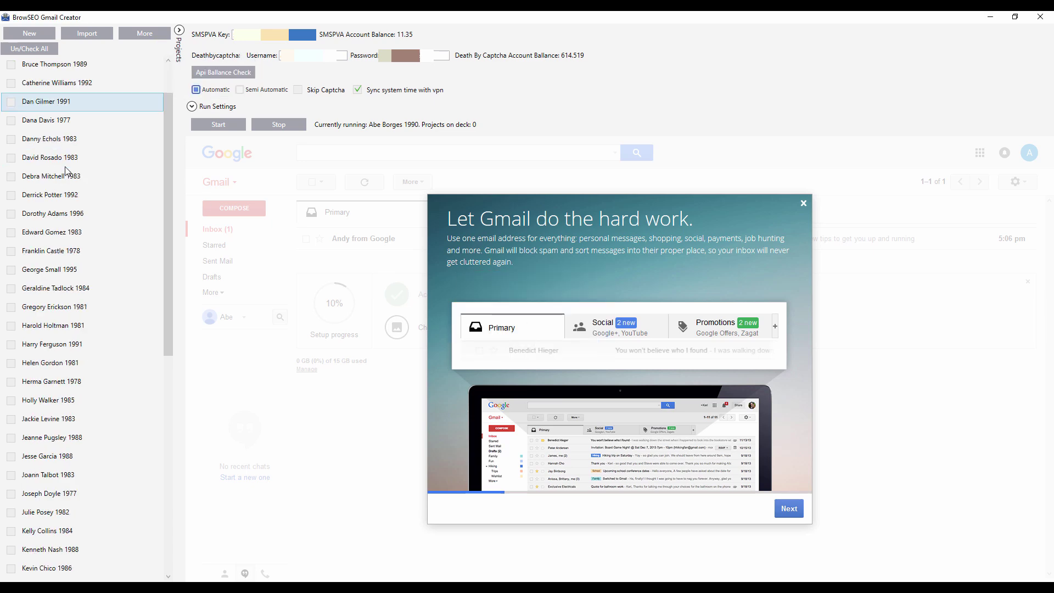
pyautogui.scroll(4, 61, 180)
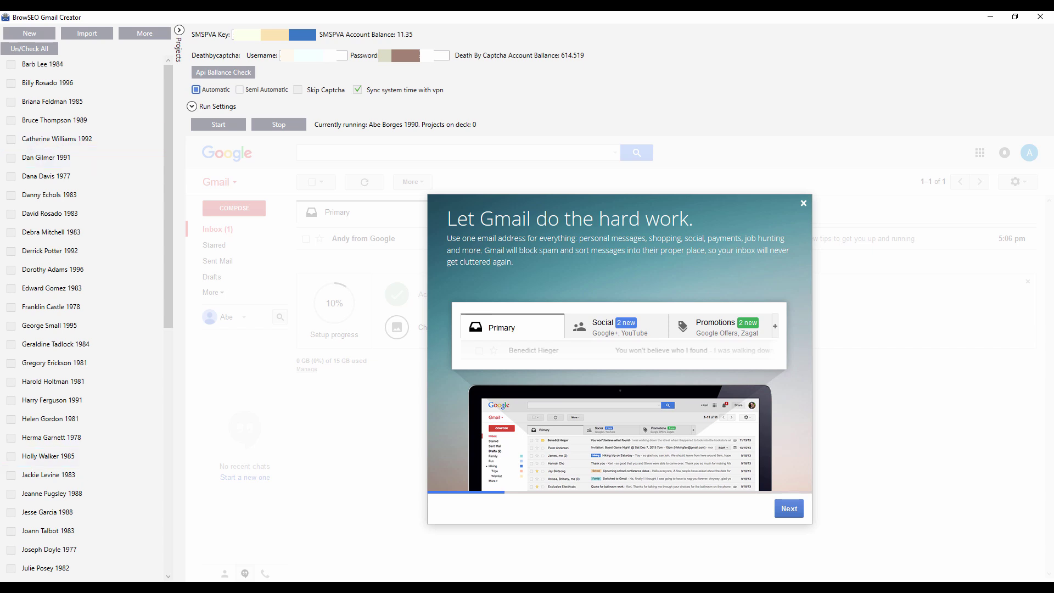
# Step: Collapse Active Gmails Apr and expand the Active Gmails and Active FB folders
pyautogui.scroll(2, 277, 282)
pyautogui.scroll(-5, 293, 312)
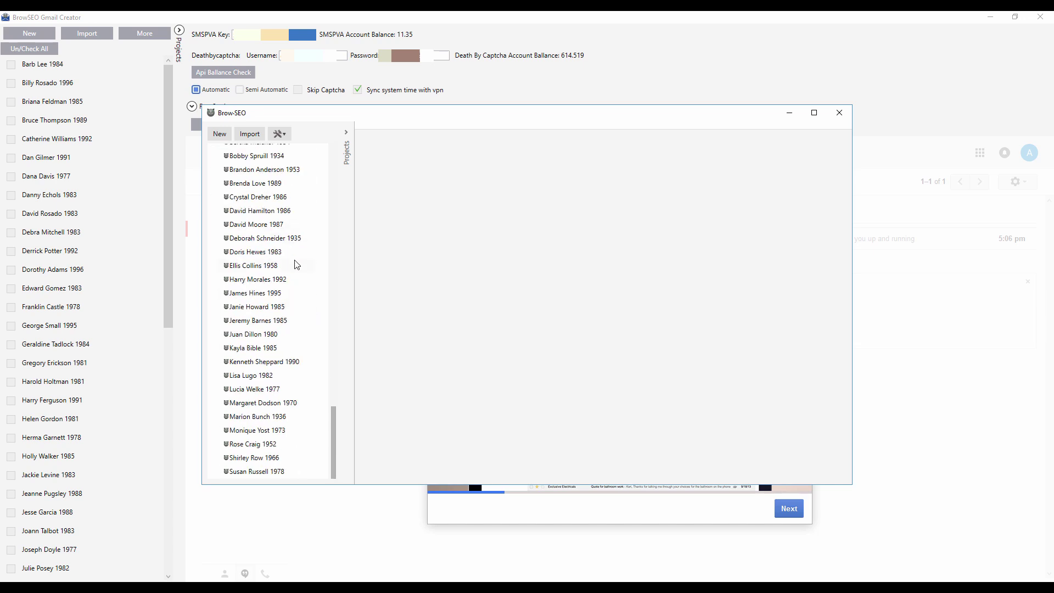
pyautogui.scroll(5, 295, 264)
pyautogui.scroll(10, 252, 277)
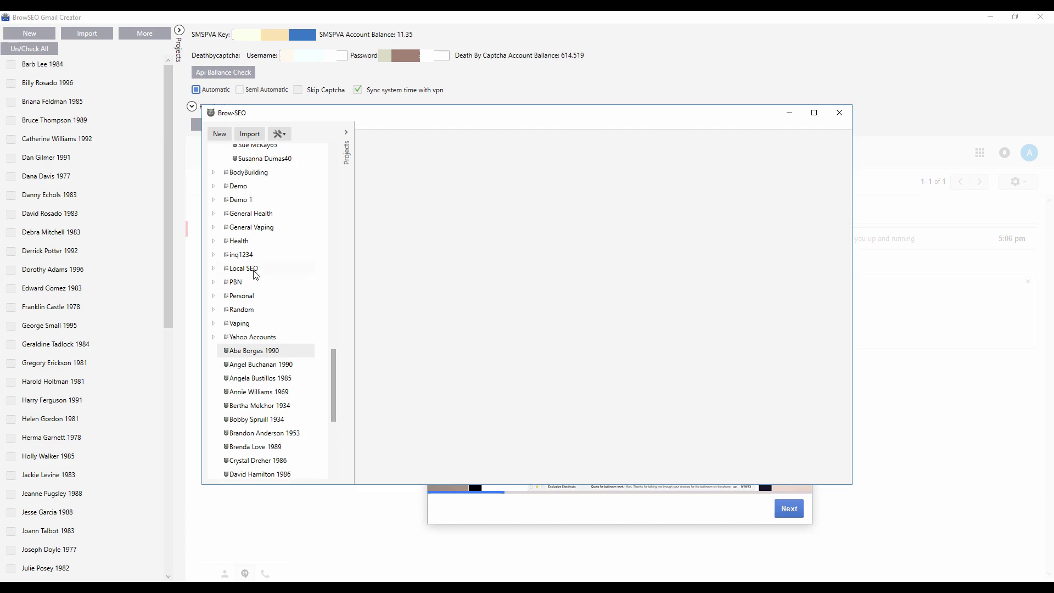
pyautogui.scroll(10, 250, 278)
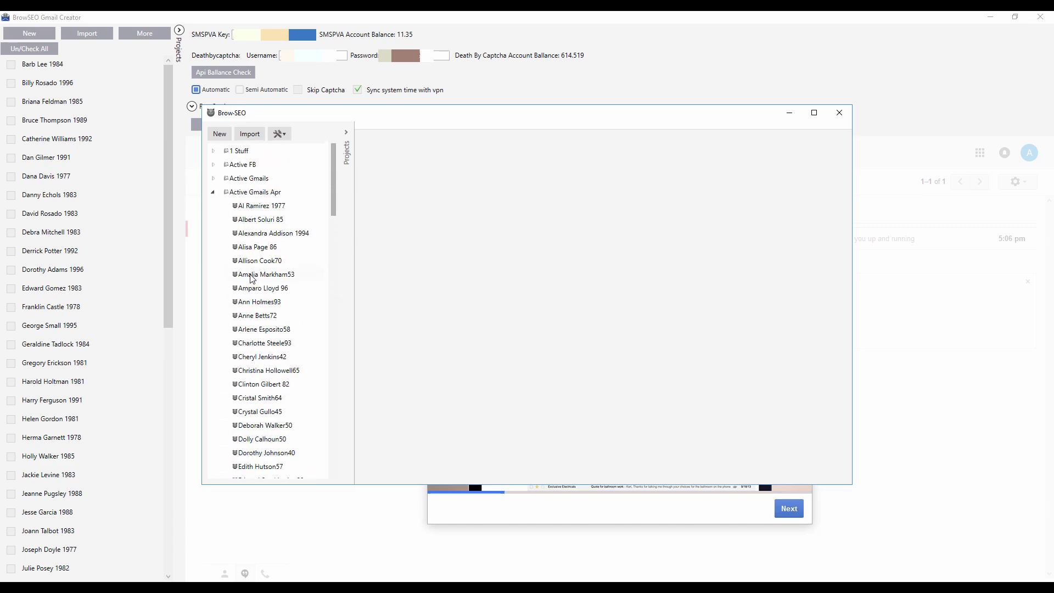
pyautogui.click(213, 192)
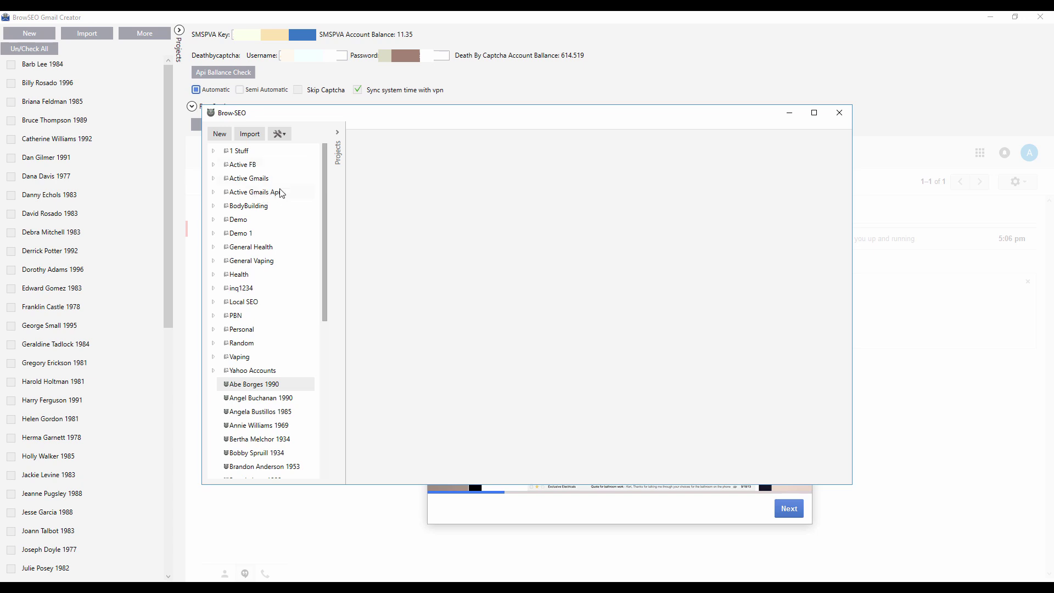
pyautogui.click(214, 184)
pyautogui.scroll(-6, 273, 260)
pyautogui.scroll(6, 276, 262)
pyautogui.click(213, 165)
pyautogui.scroll(-20, 272, 253)
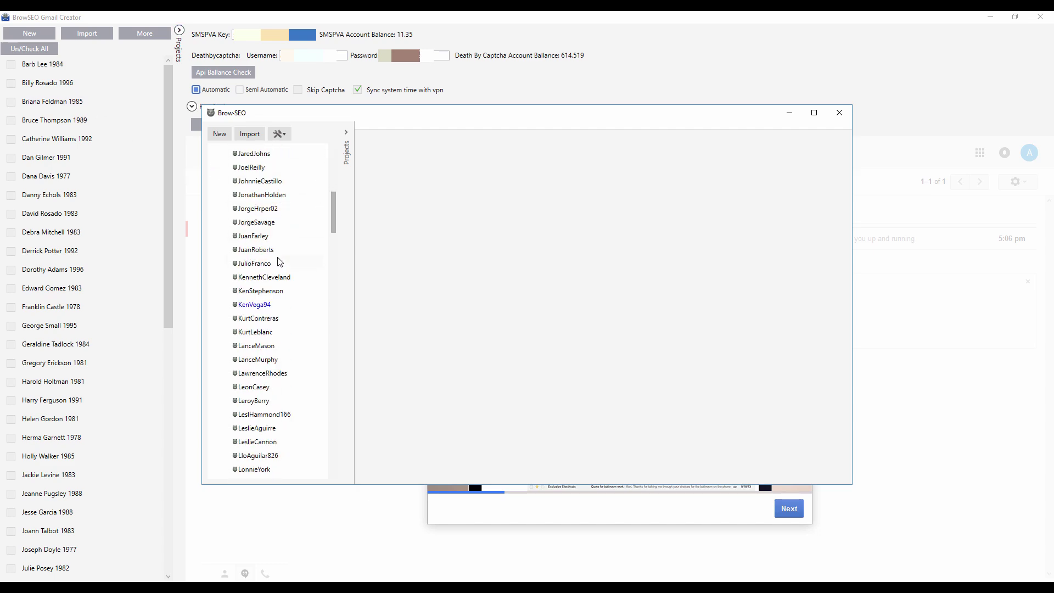
pyautogui.scroll(-20, 277, 262)
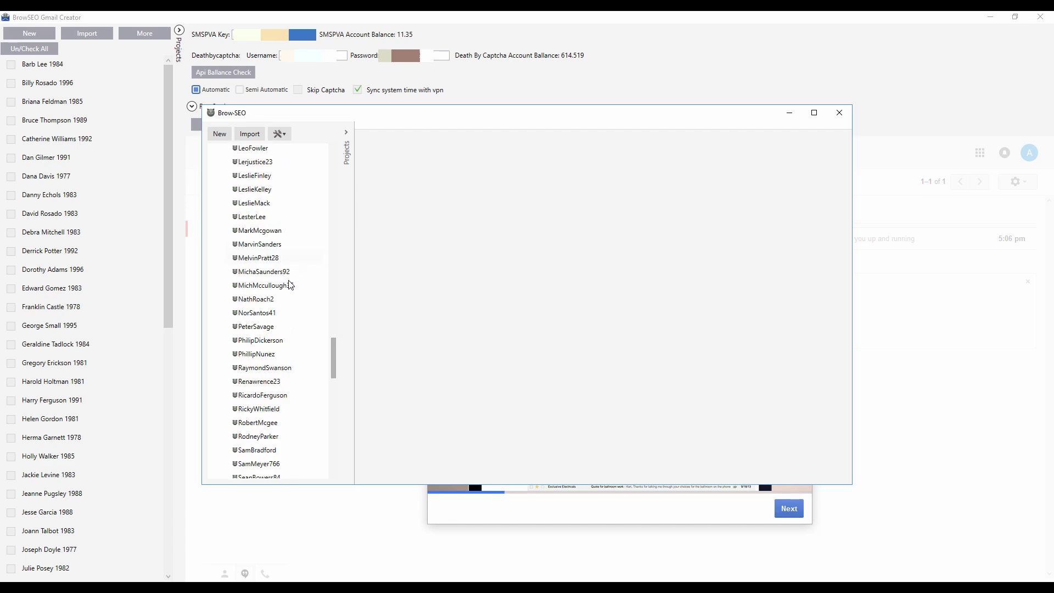
# Step: Try dragging the synced account into a project folder, scrolling through the list
pyautogui.moveTo(333, 378)
pyautogui.mouseDown()
pyautogui.moveTo(333, 422)
pyautogui.moveTo(344, 419)
pyautogui.mouseUp()
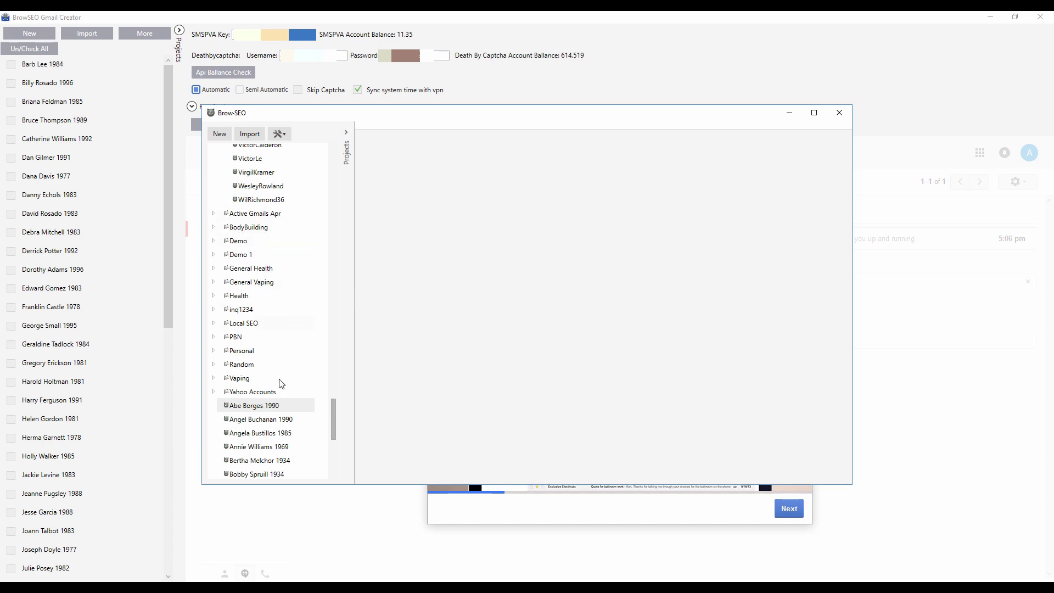
pyautogui.moveTo(256, 409)
pyautogui.mouseDown()
pyautogui.moveTo(240, 216)
pyautogui.moveTo(253, 413)
pyautogui.mouseUp()
pyautogui.scroll(-8, 272, 330)
pyautogui.scroll(-15, 277, 349)
pyautogui.scroll(15, 242, 371)
pyautogui.scroll(3, 245, 373)
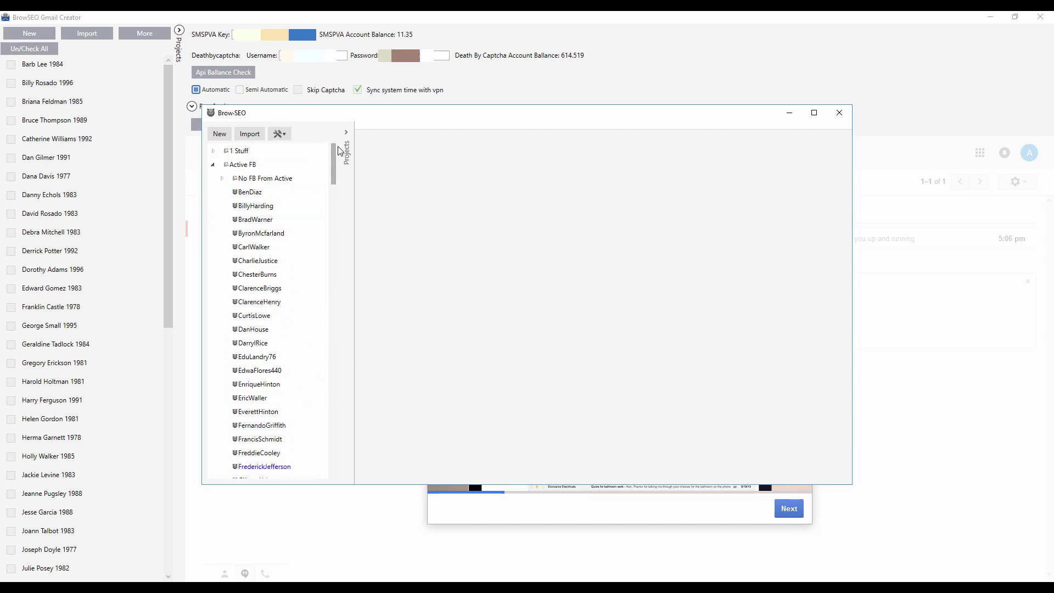
pyautogui.moveTo(334, 153); pyautogui.dragTo(391, 506)
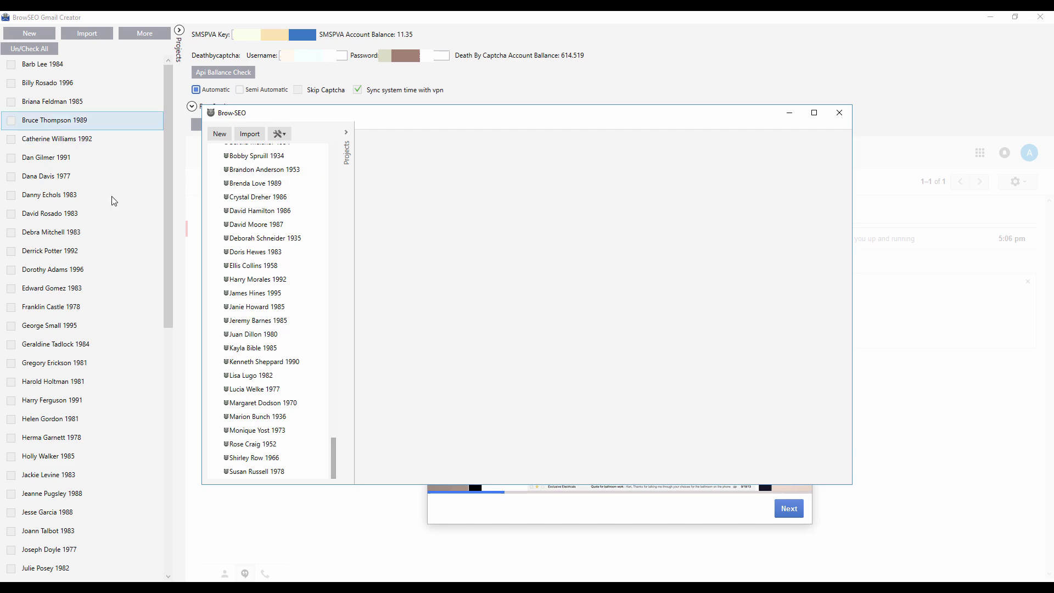
# Step: Bring the BrowSEO Gmail Creator window in front of Brow-SEO and scroll its account list
pyautogui.click(96, 107)
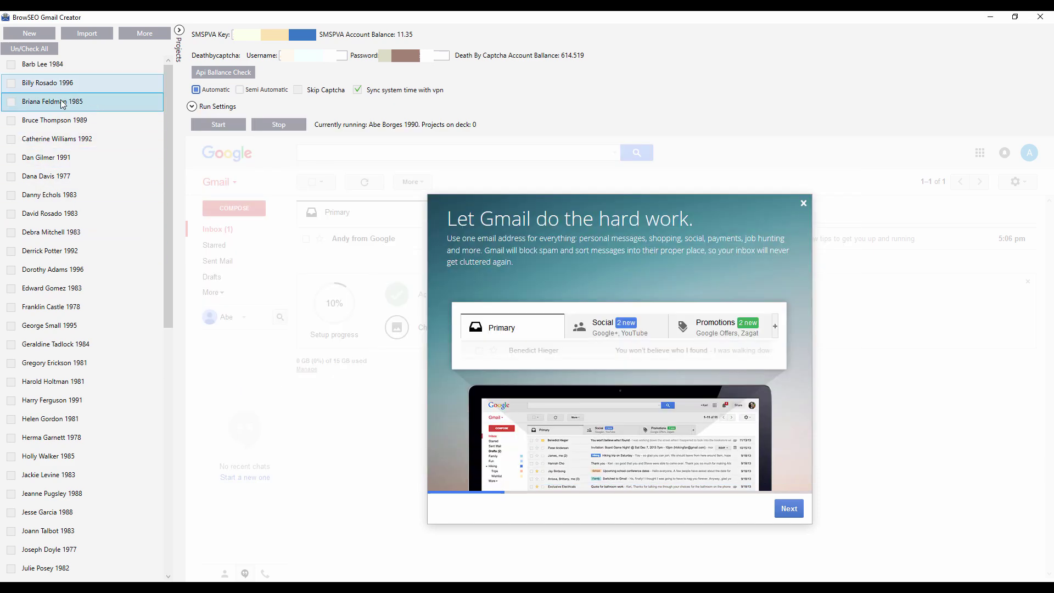
pyautogui.scroll(-8, 101, 240)
pyautogui.scroll(8, 102, 242)
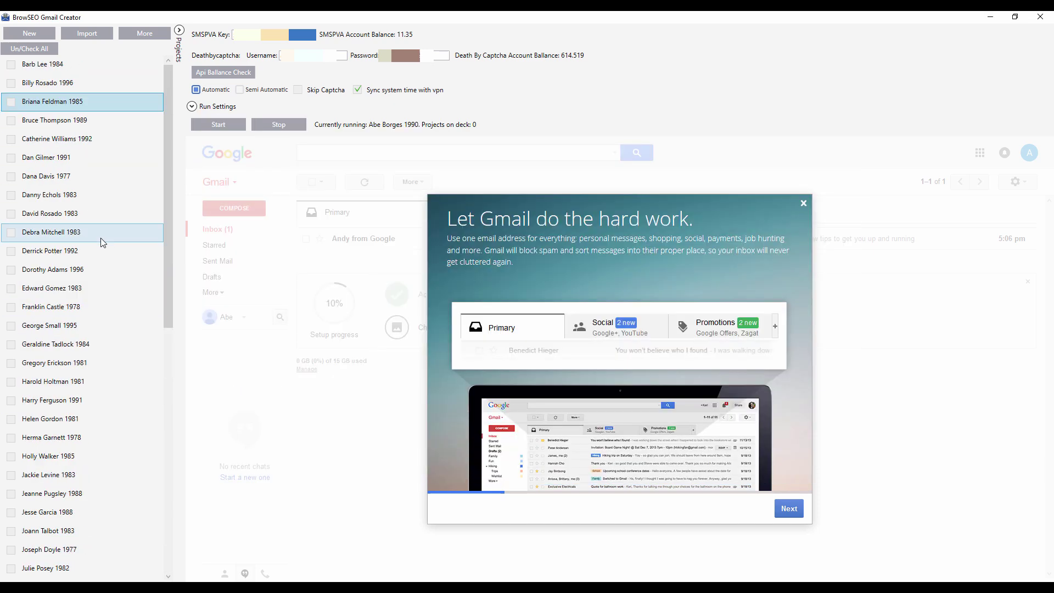